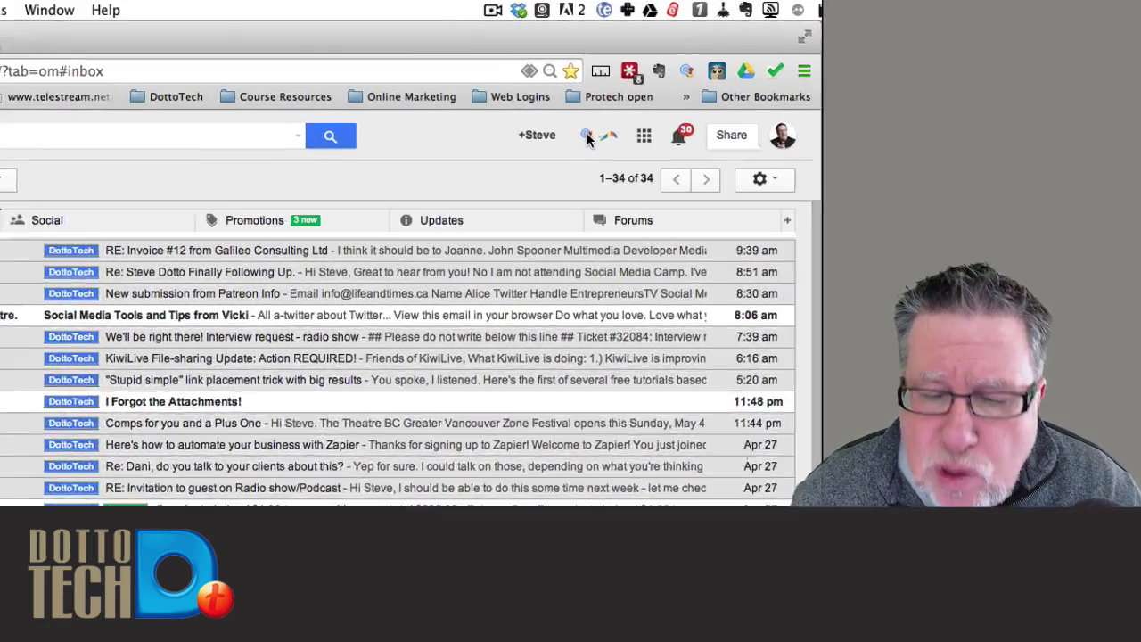
- Open the WiseStamp signature editor and choose Add Signature from the saved signatures list
click(662, 94)
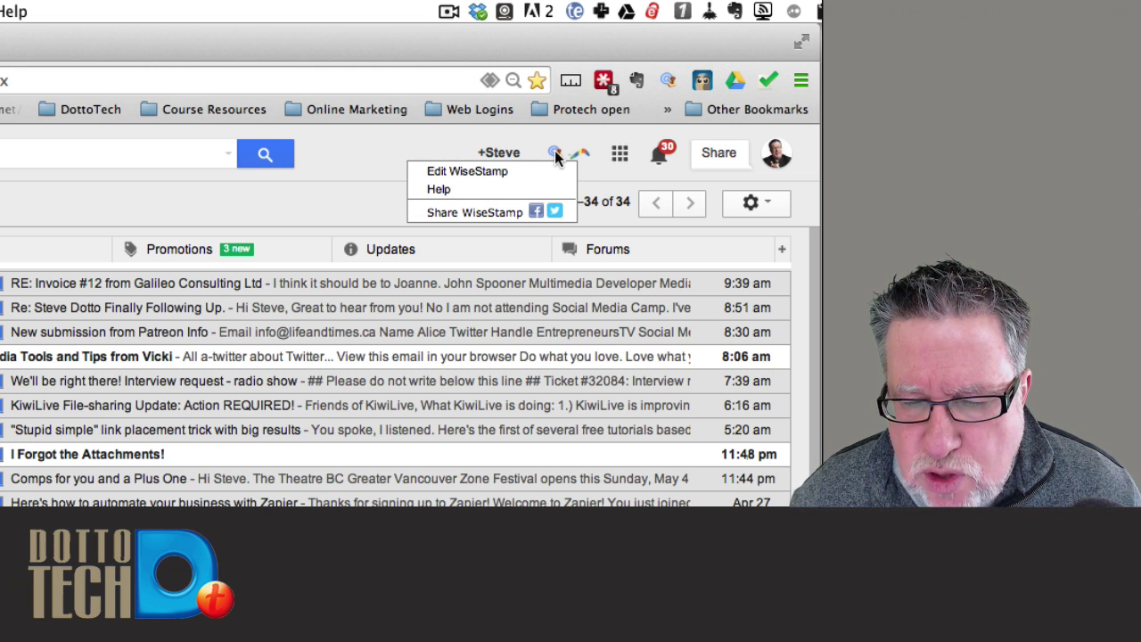
click(496, 170)
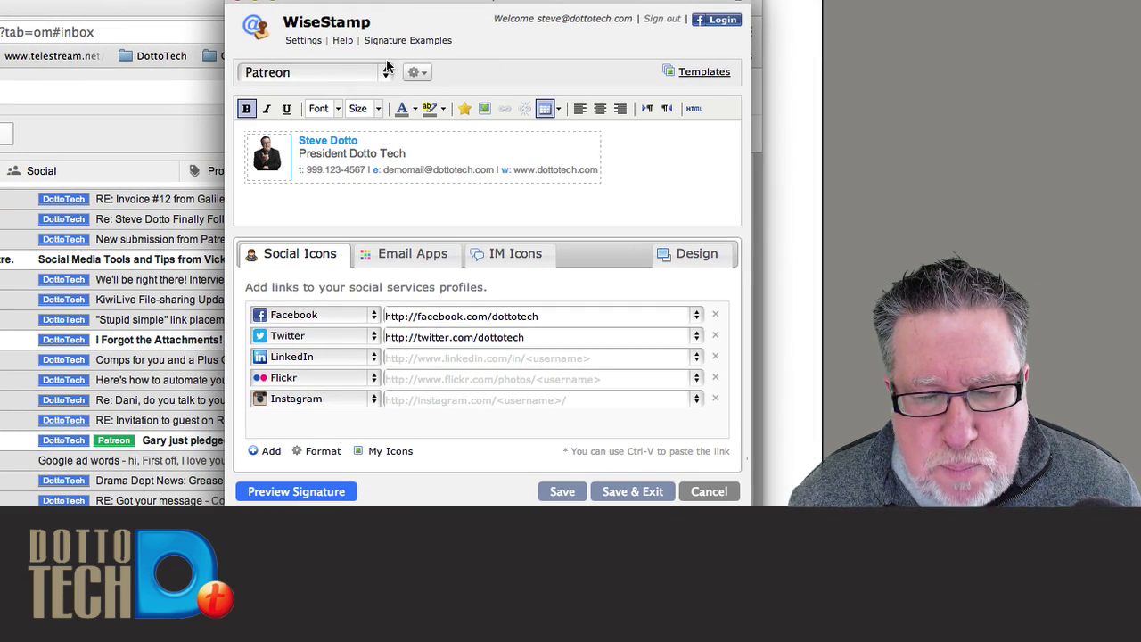
click(373, 107)
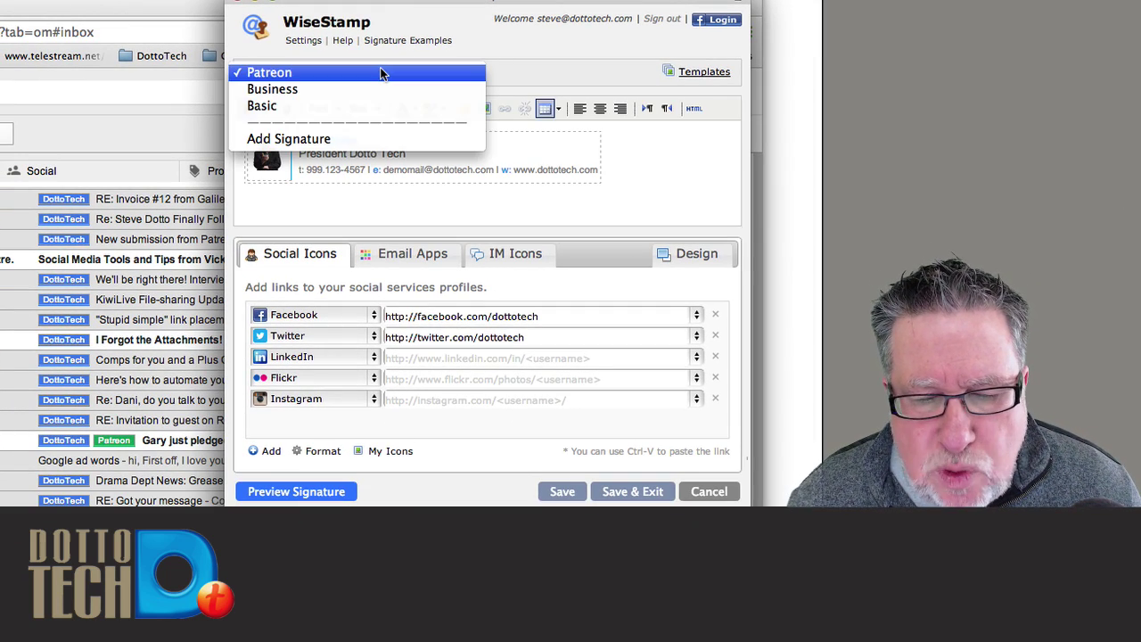
click(363, 138)
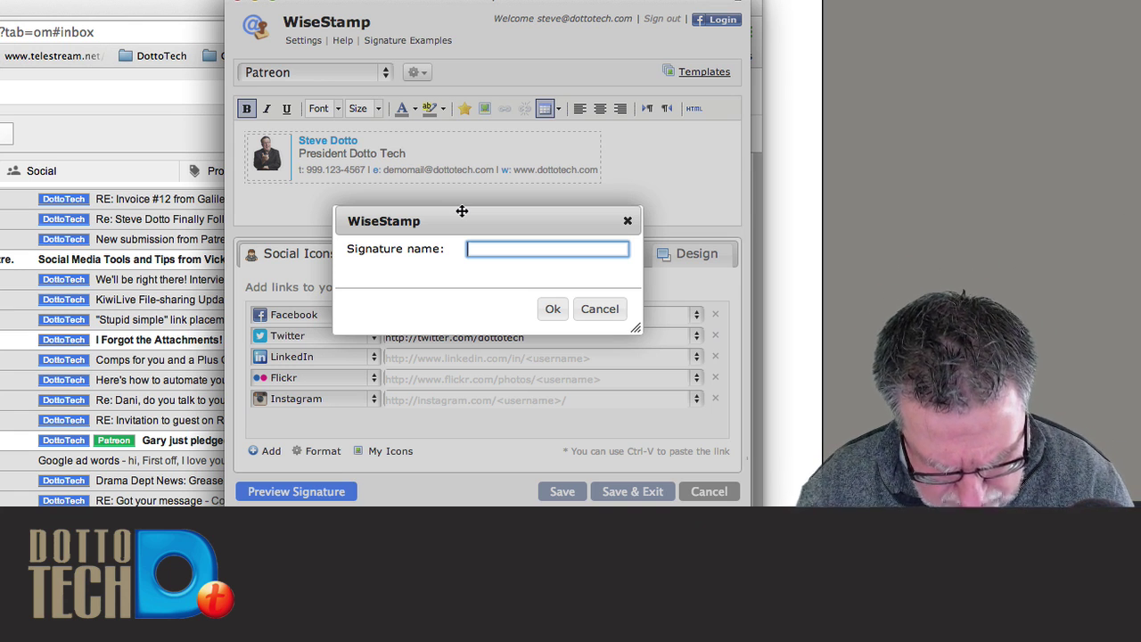
- Name the new signature 'Demo' and accept the prefilled contact details
text(Demo)
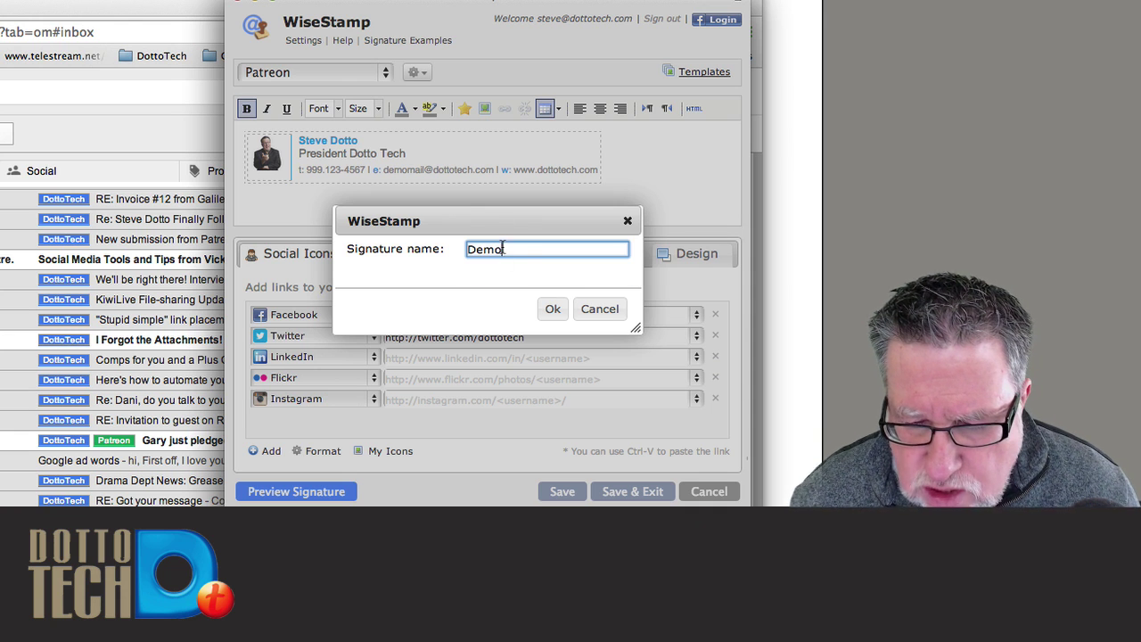
click(550, 310)
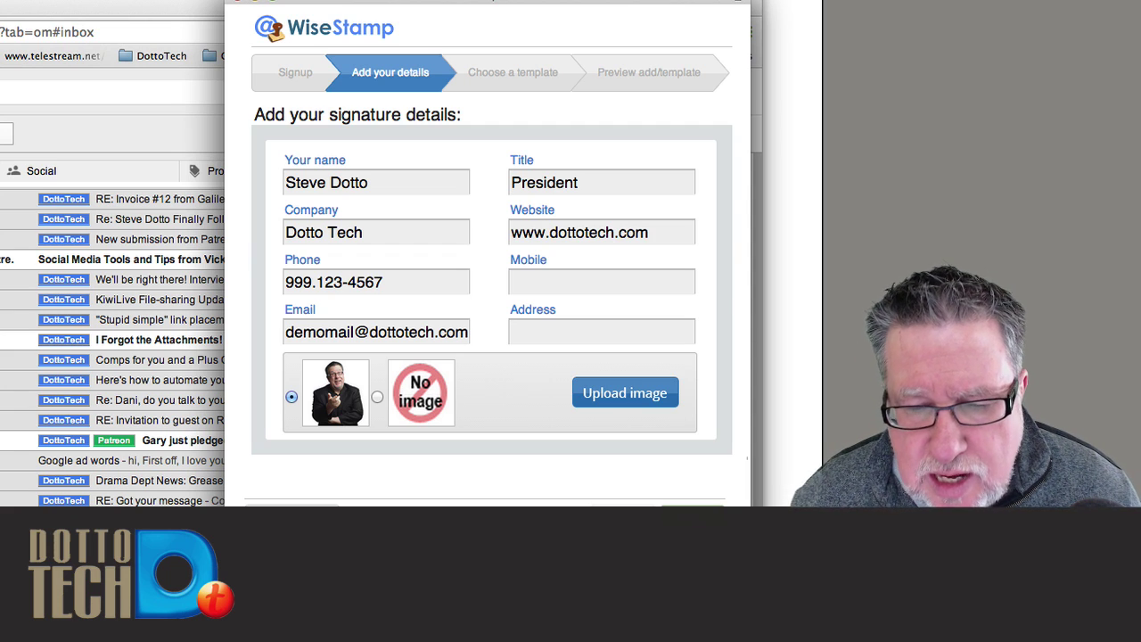
click(691, 503)
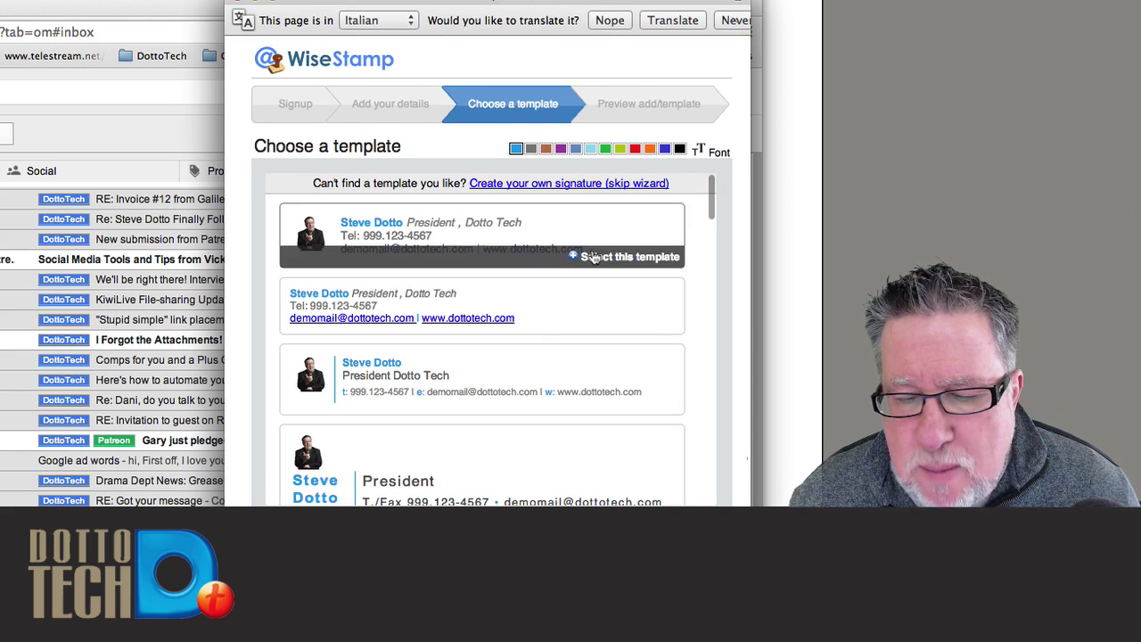
- Scroll through the available signature templates
scroll(603, 323, down, 5)
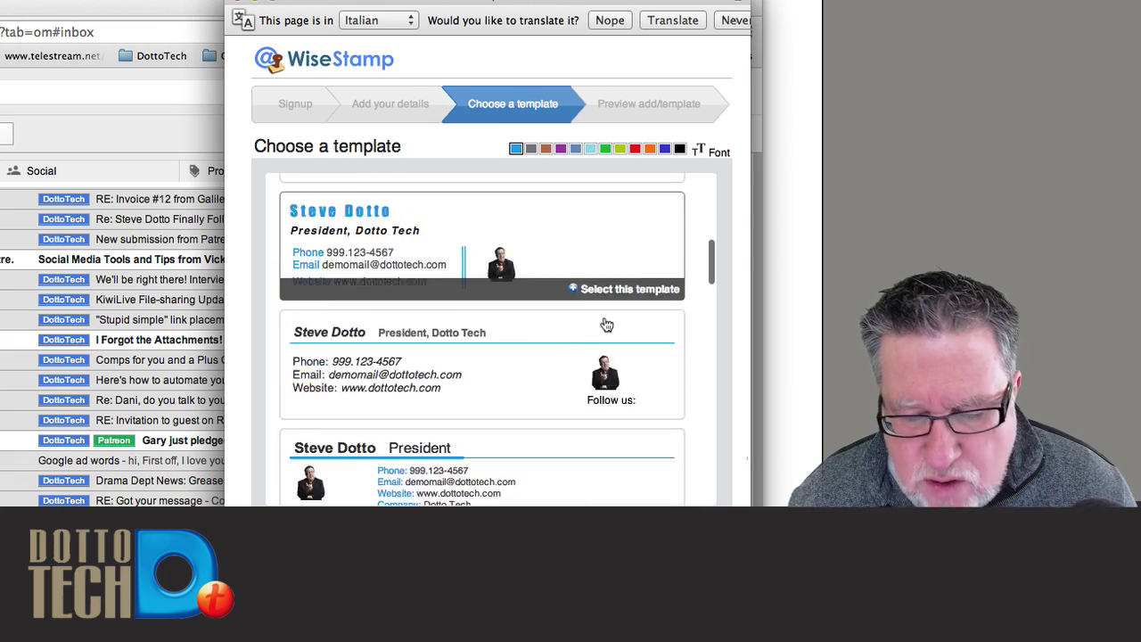
scroll(606, 325, down, 8)
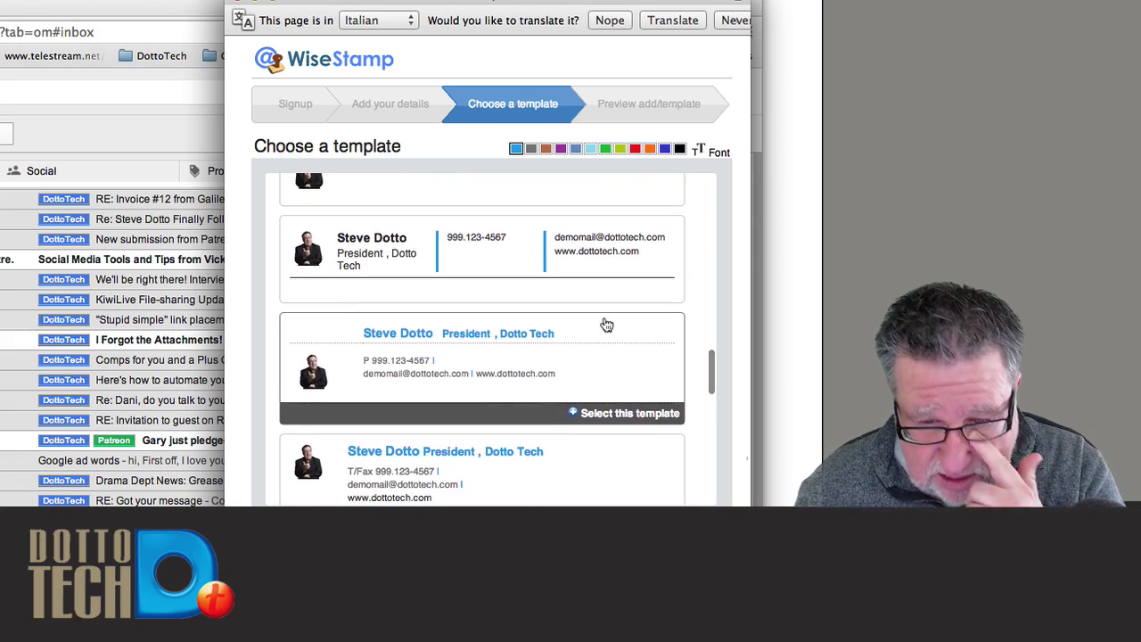
scroll(606, 324, down, 4)
scroll(604, 323, up, 2)
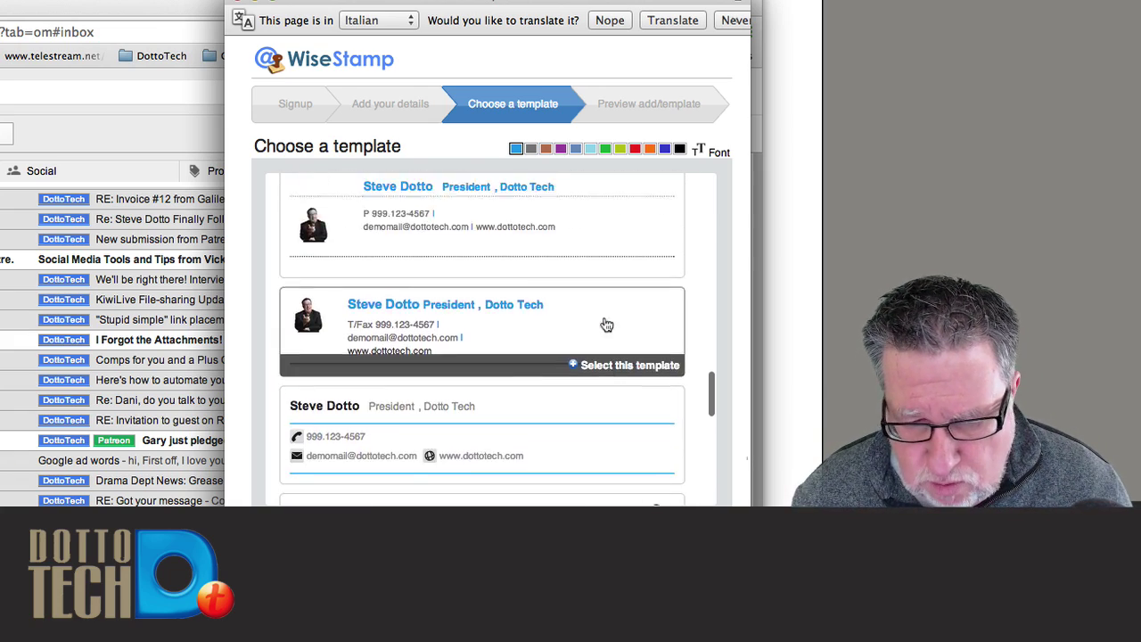
scroll(605, 324, up, 3)
scroll(597, 316, down, 2)
scroll(588, 307, up, 2)
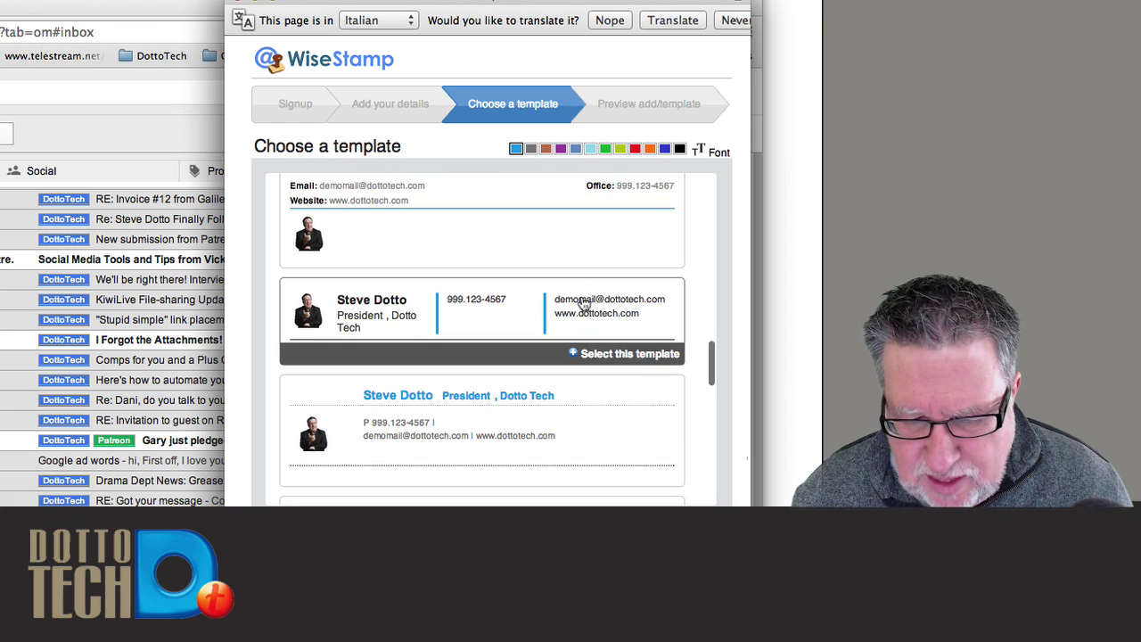
- Select the three-column template with blue separator lines for the Demo signature
click(584, 304)
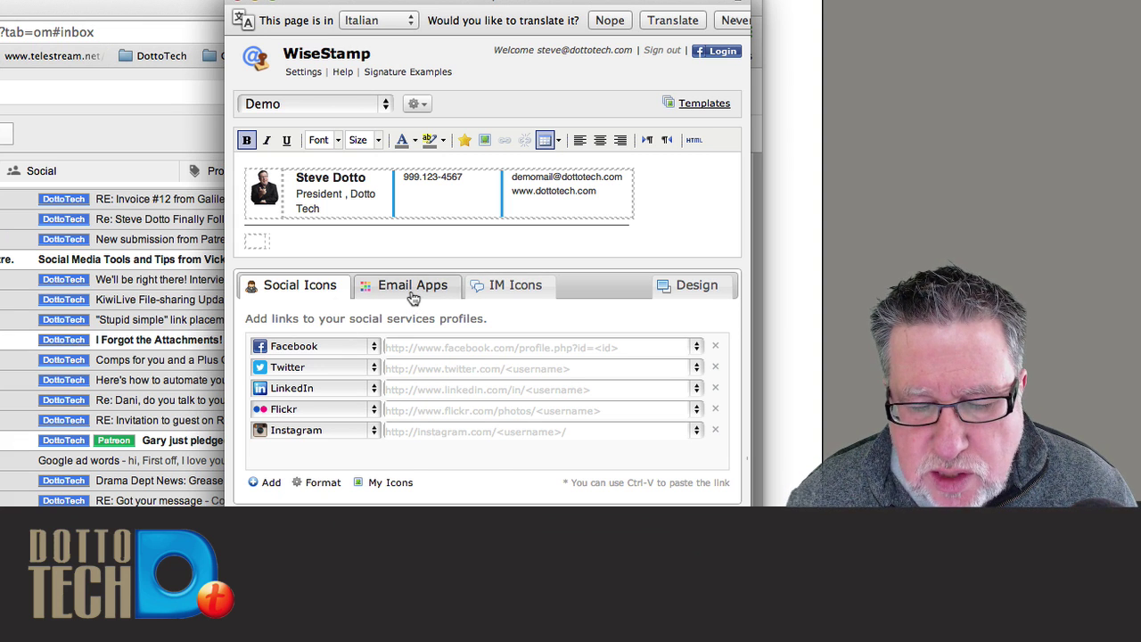
click(413, 297)
click(522, 295)
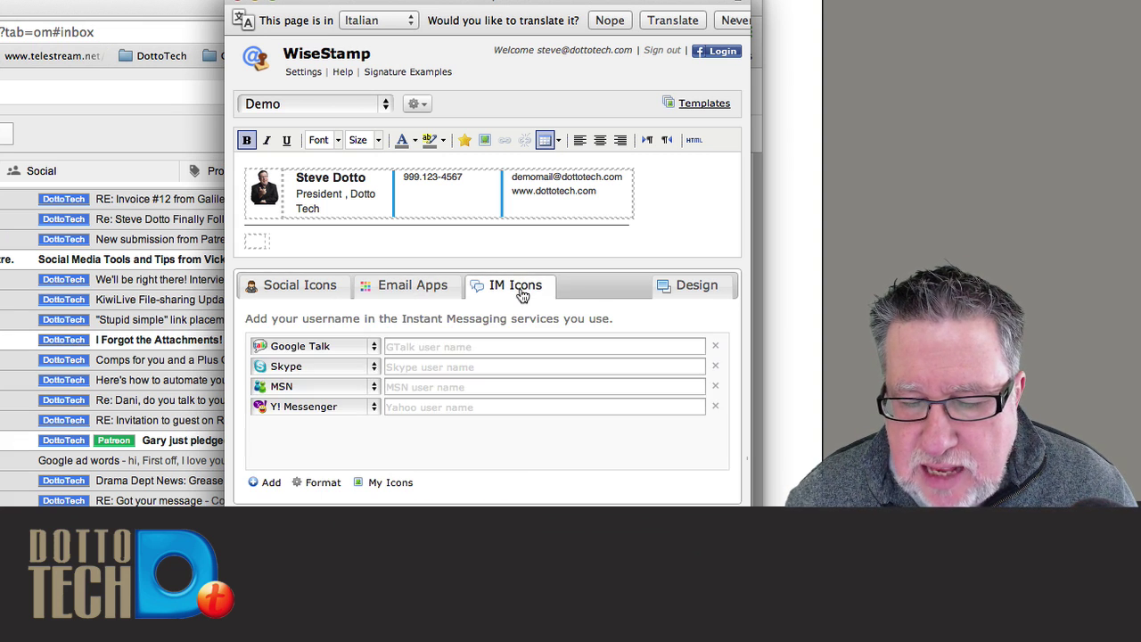
click(697, 297)
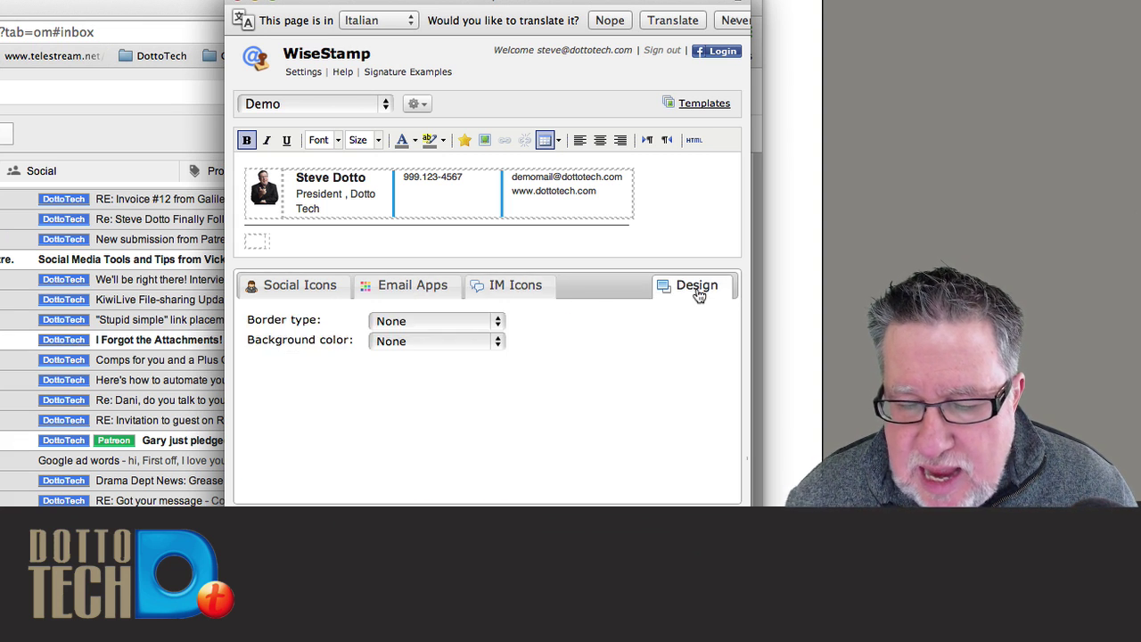
click(309, 293)
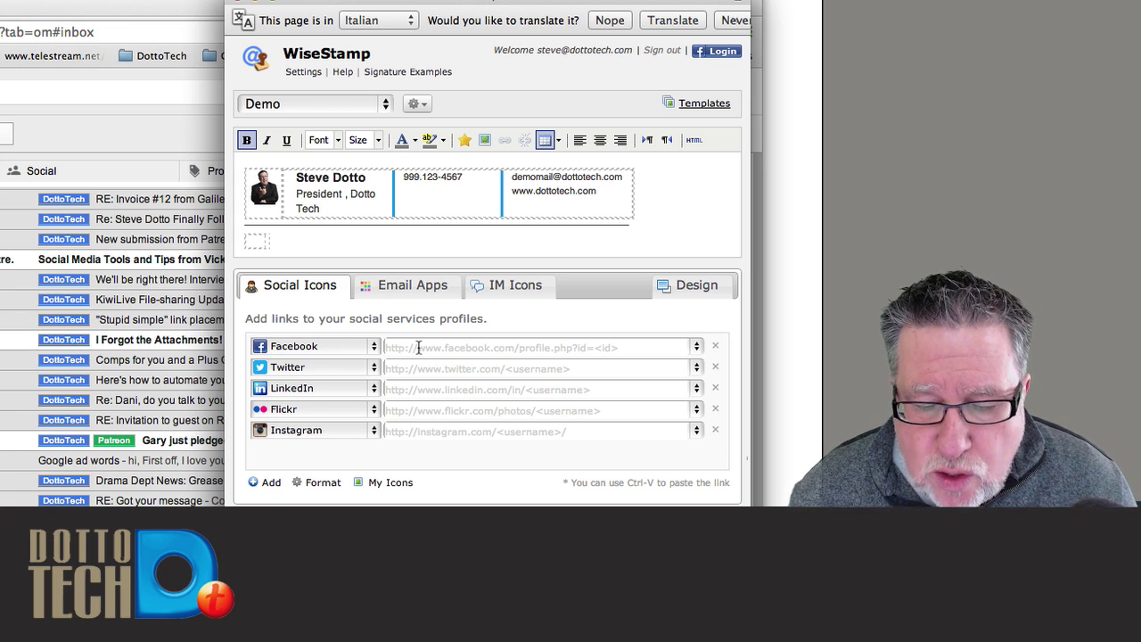
click(475, 346)
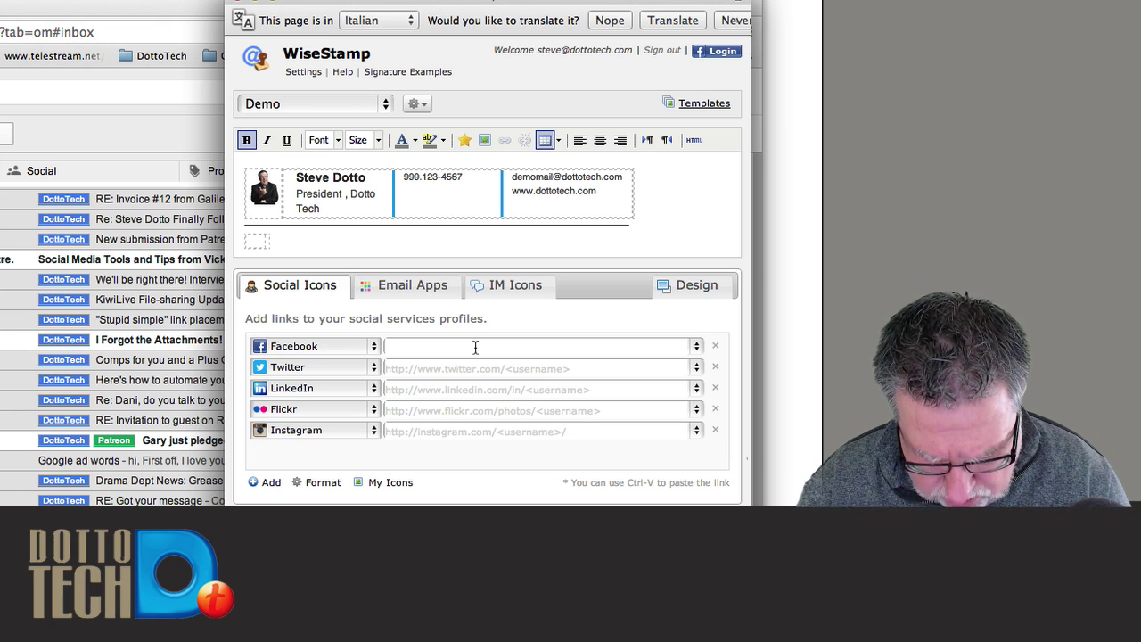
text(Http)
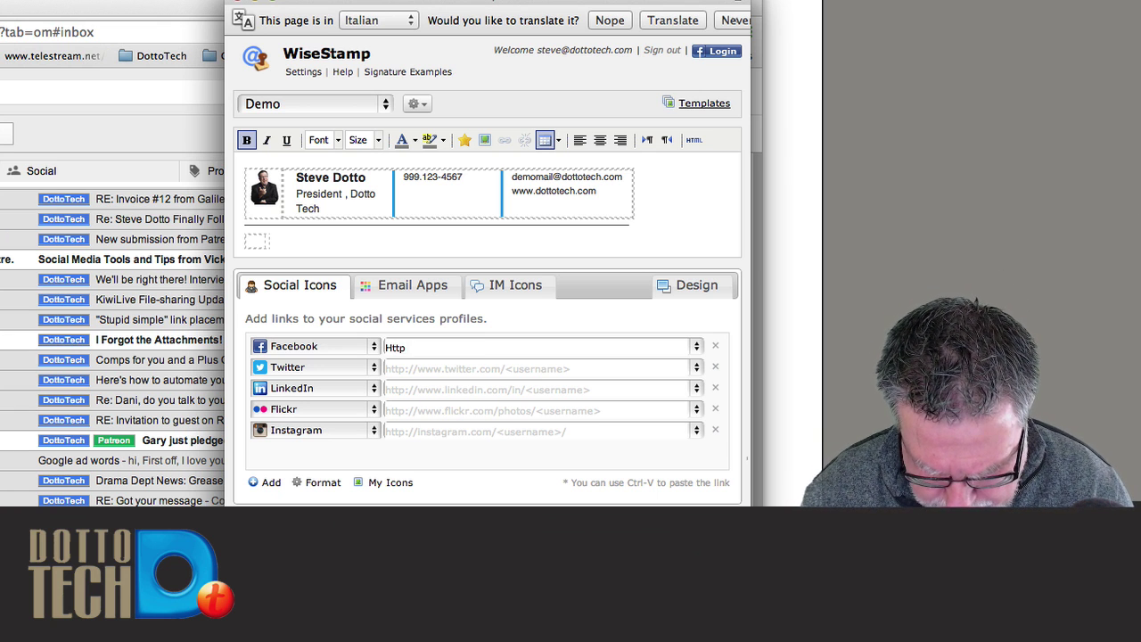
text(://facebook.com/dottotech)
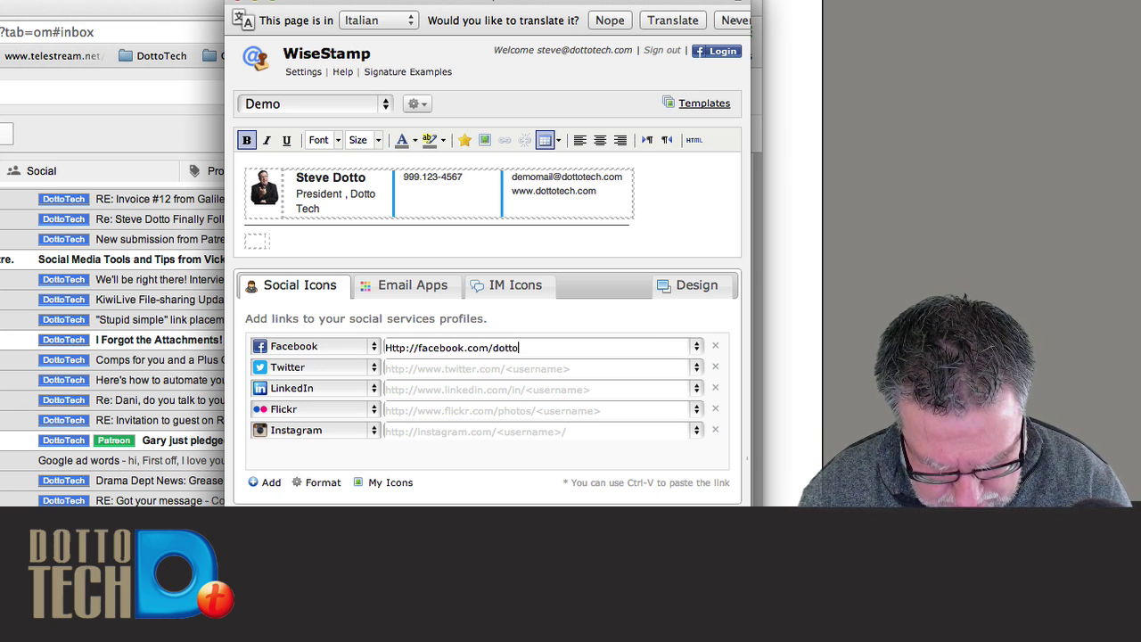
click(454, 371)
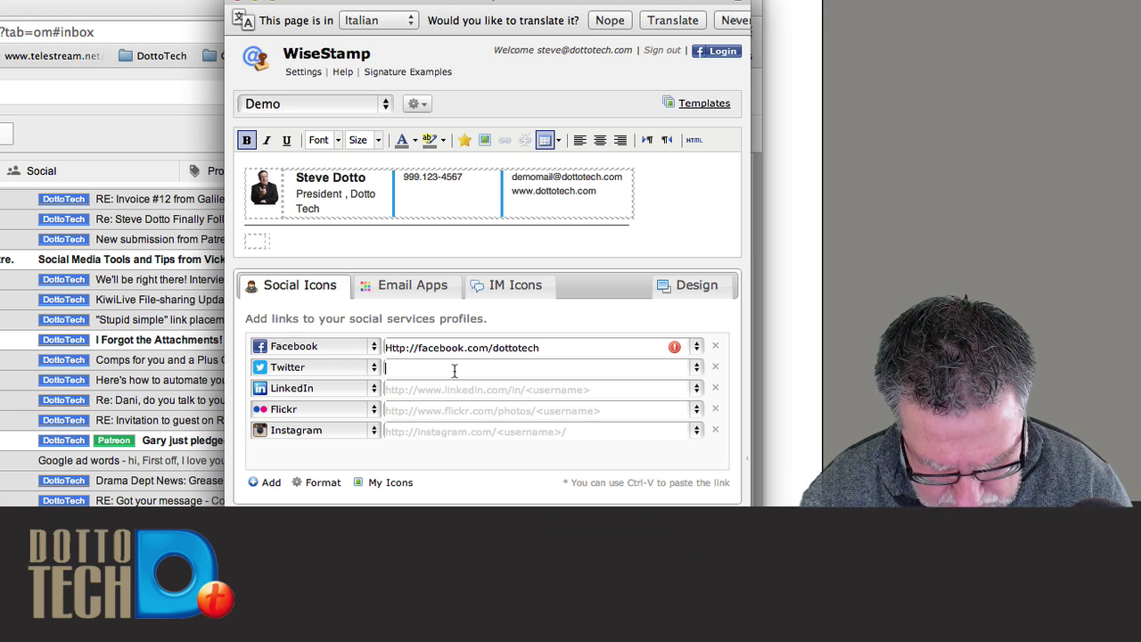
text(http://twitter)
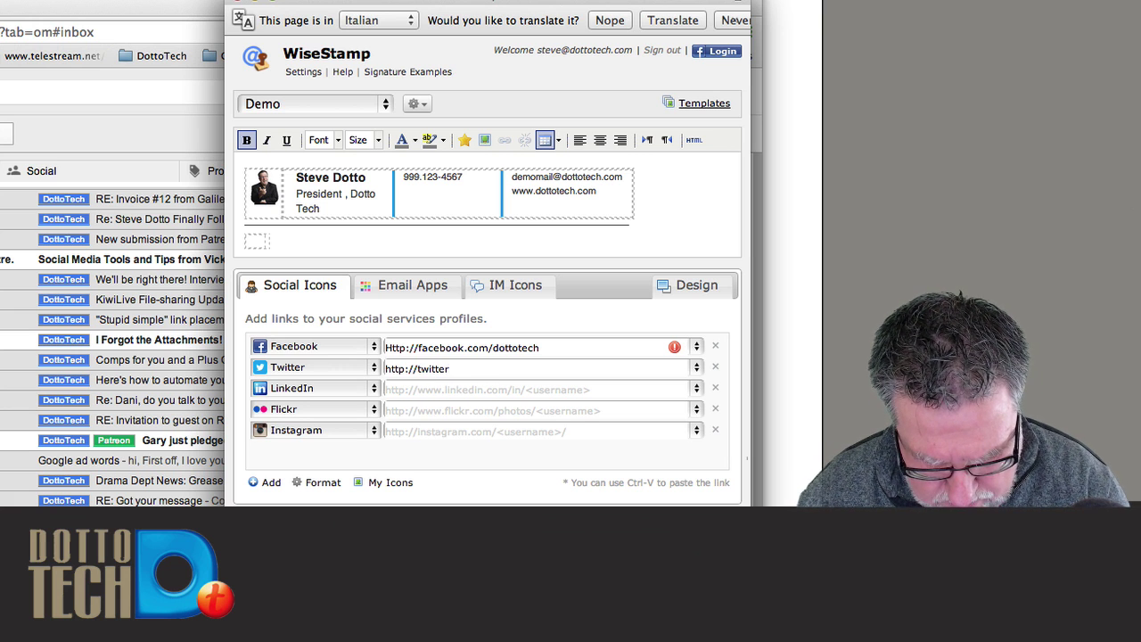
text(.com/dottotech)
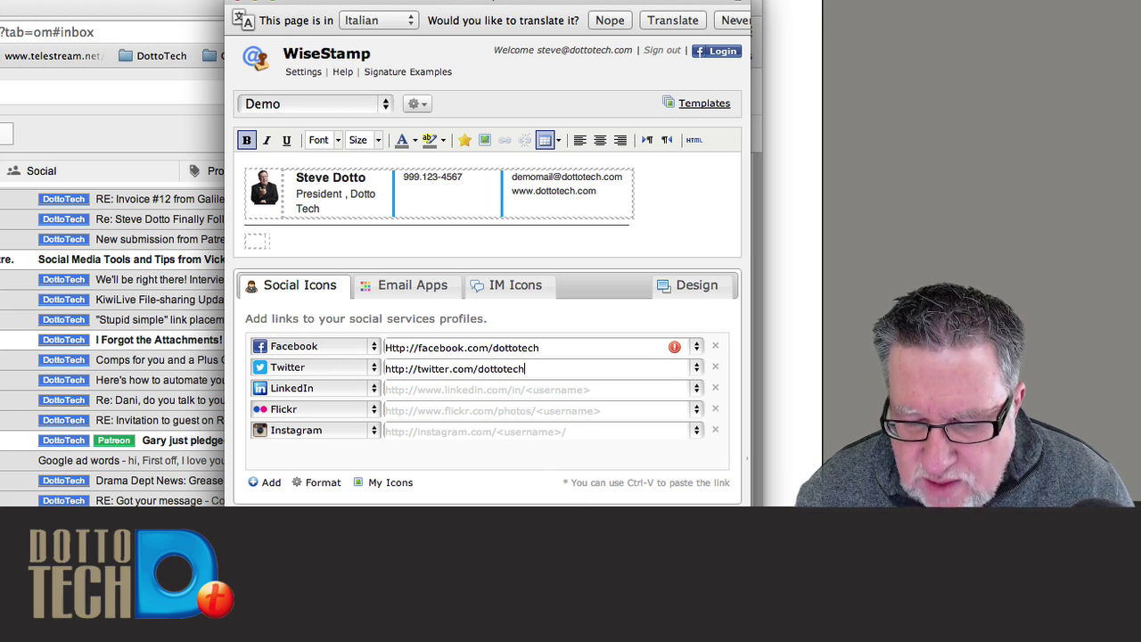
key(Return)
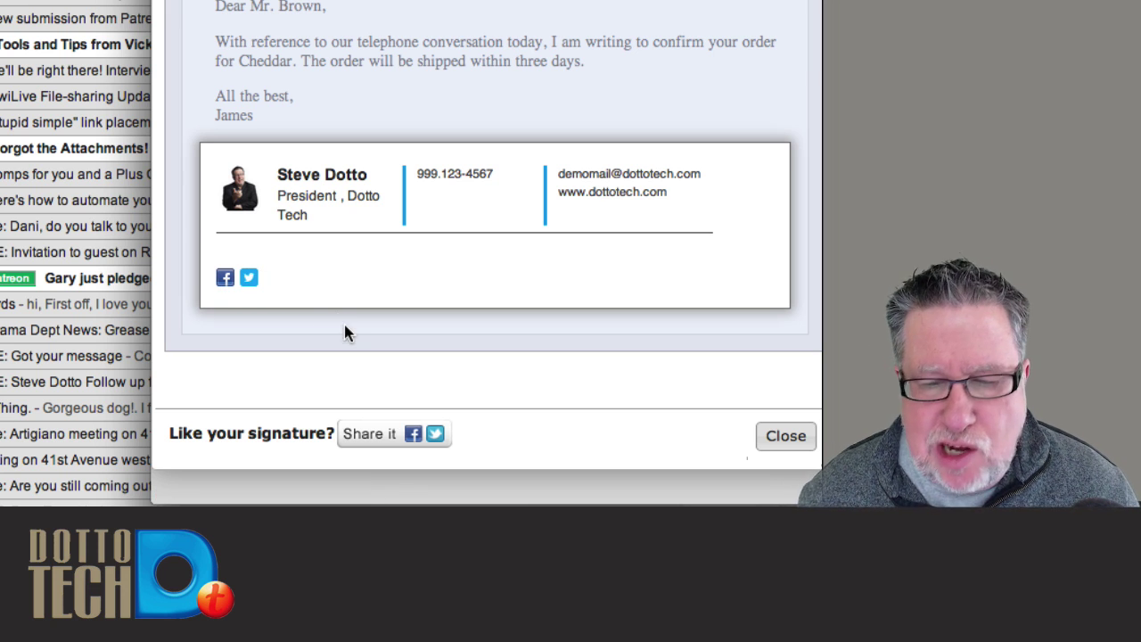
click(785, 436)
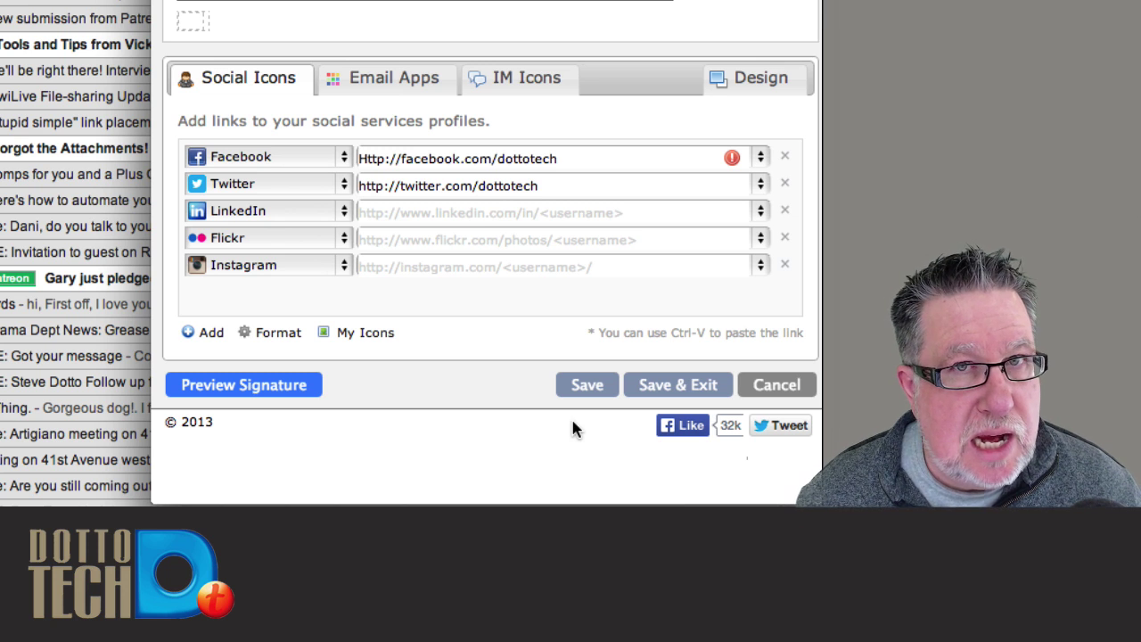
- Browse the Email Apps gallery's featured apps
click(361, 78)
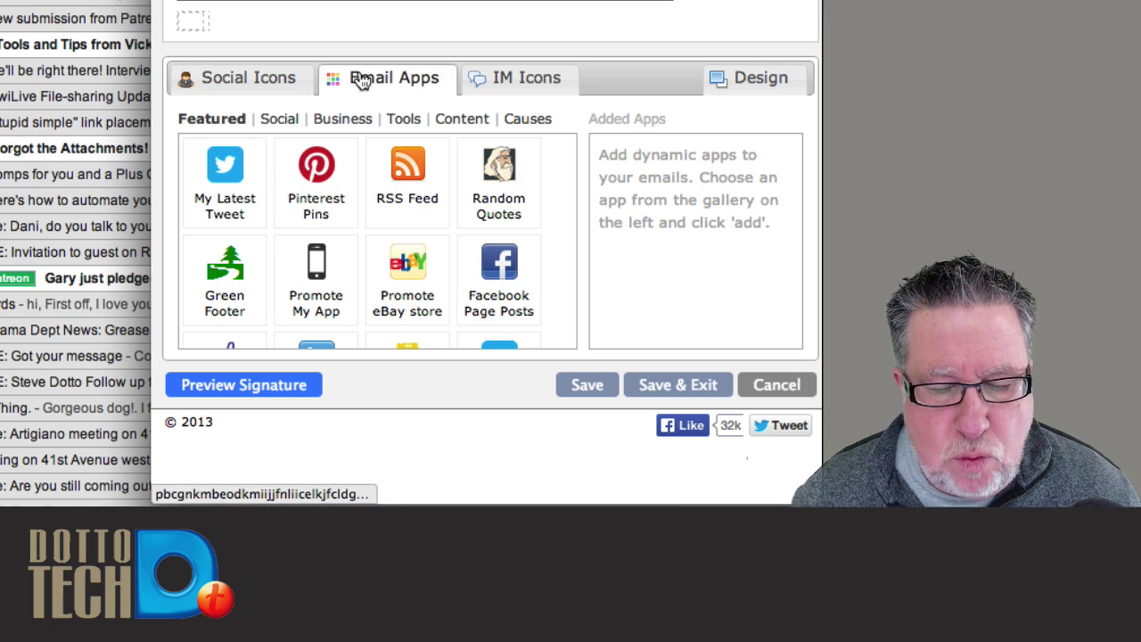
scroll(195, 168, down, 2)
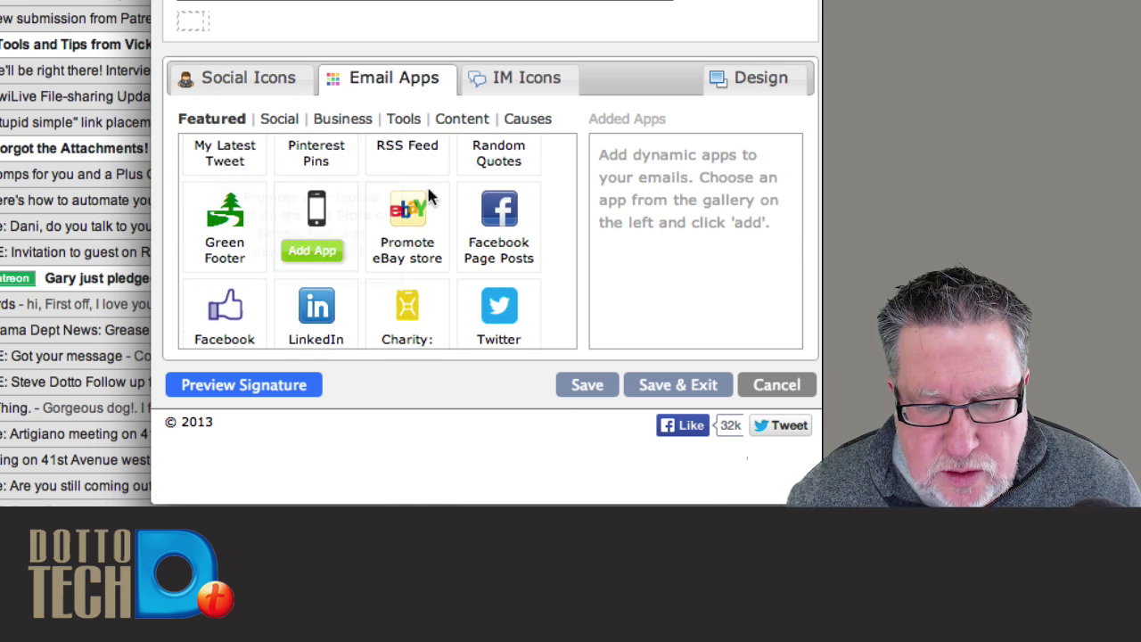
scroll(366, 233, up, 2)
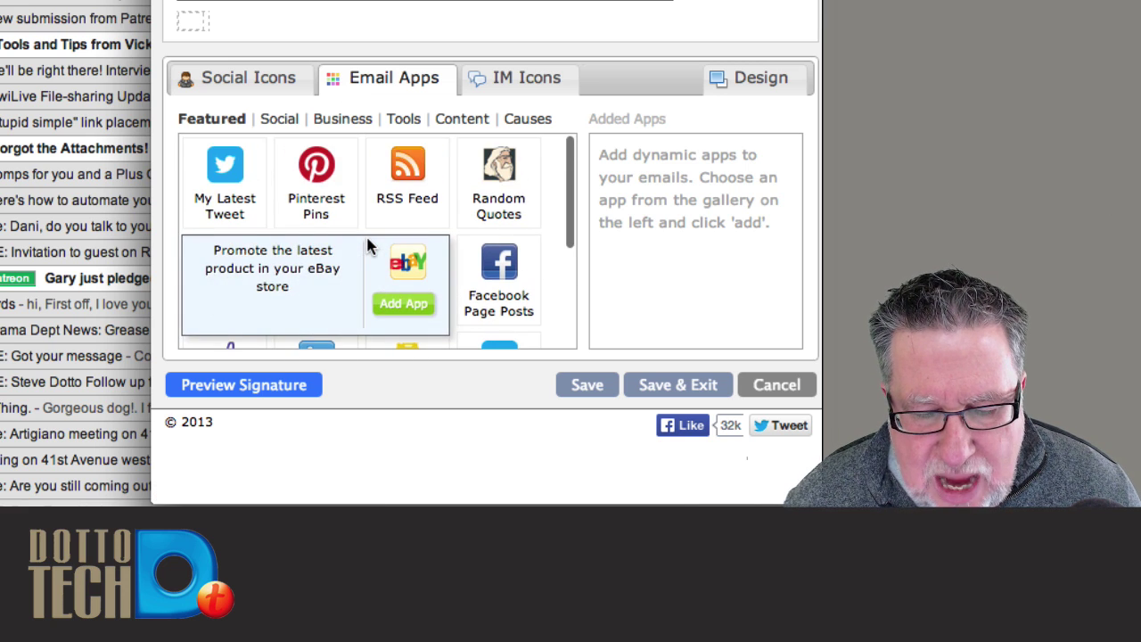
scroll(458, 263, down, 3)
scroll(462, 265, down, 2)
scroll(462, 265, up, 3)
scroll(462, 266, down, 3)
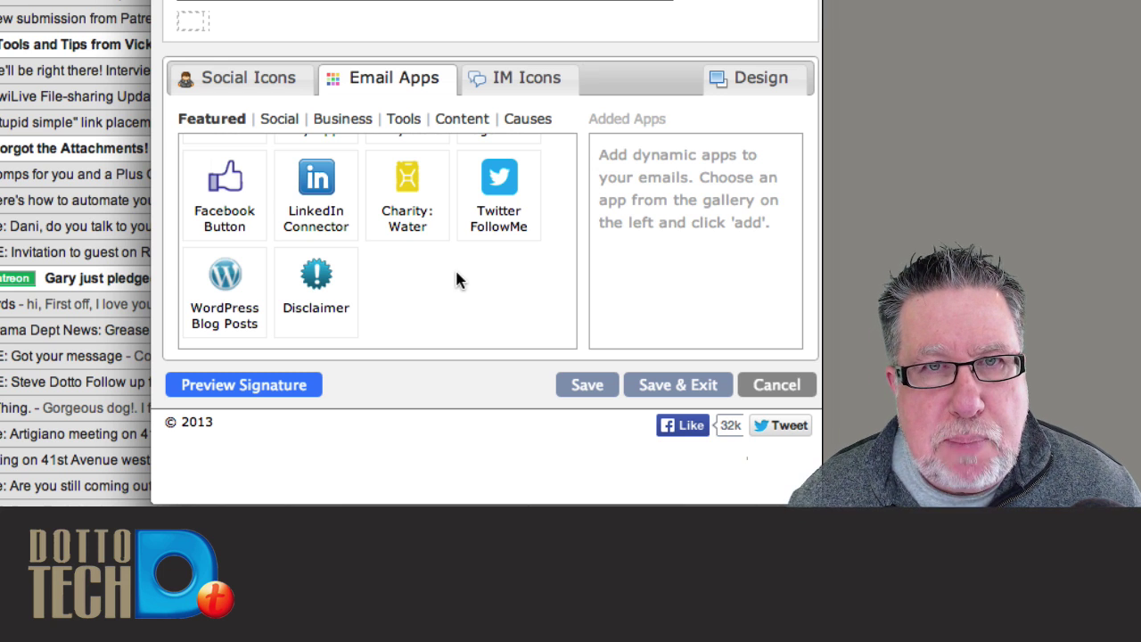
scroll(456, 280, up, 3)
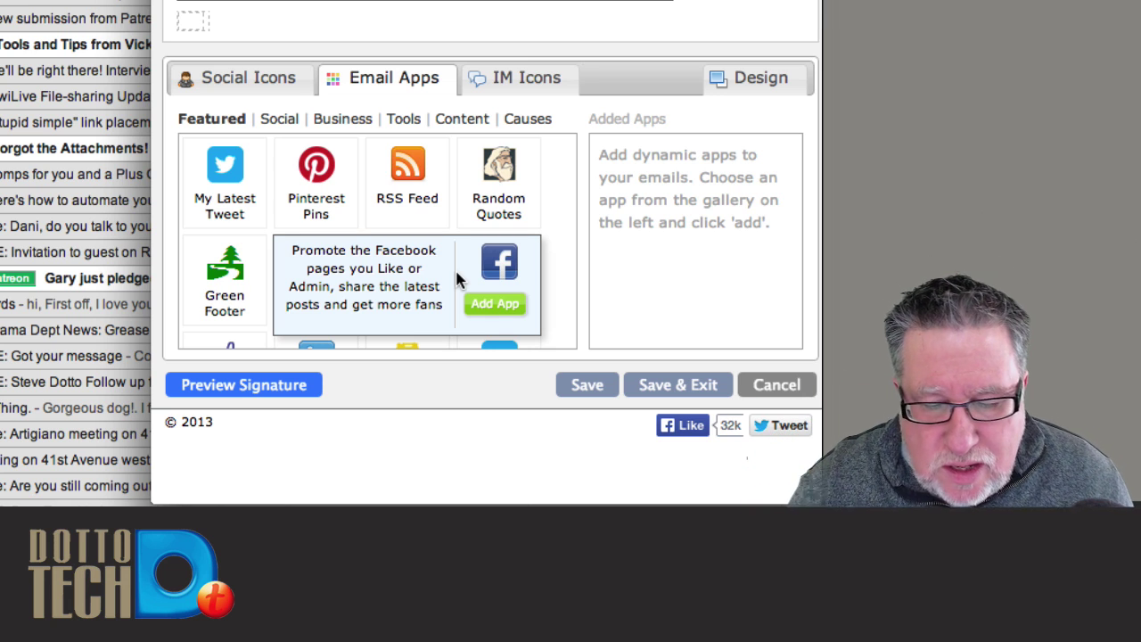
scroll(445, 276, down, 3)
scroll(435, 289, up, 3)
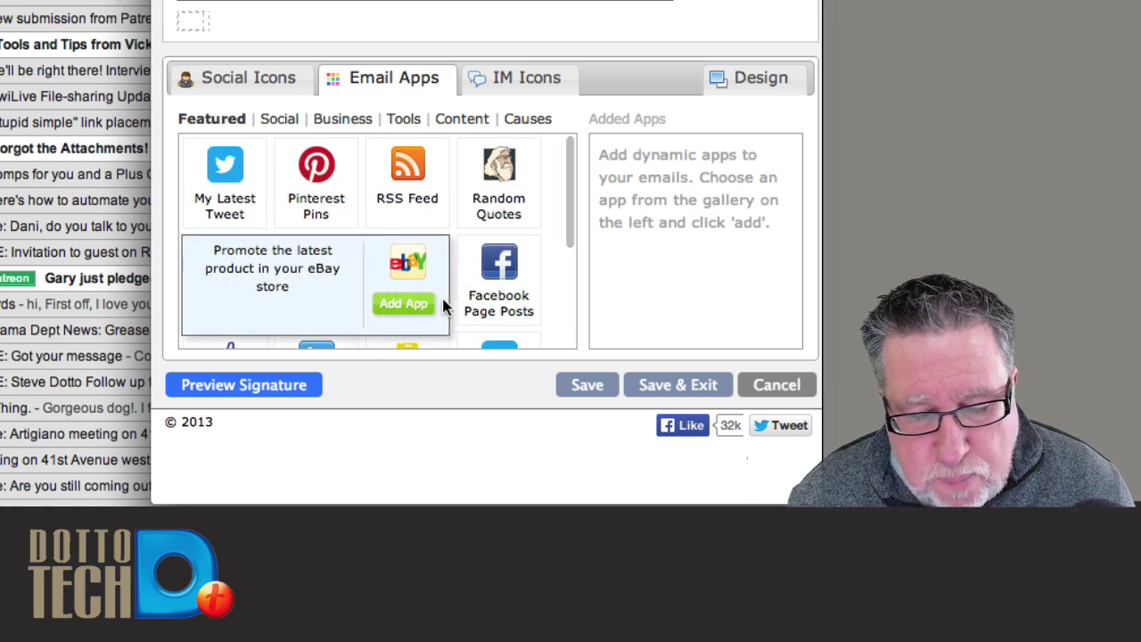
scroll(476, 303, down, 3)
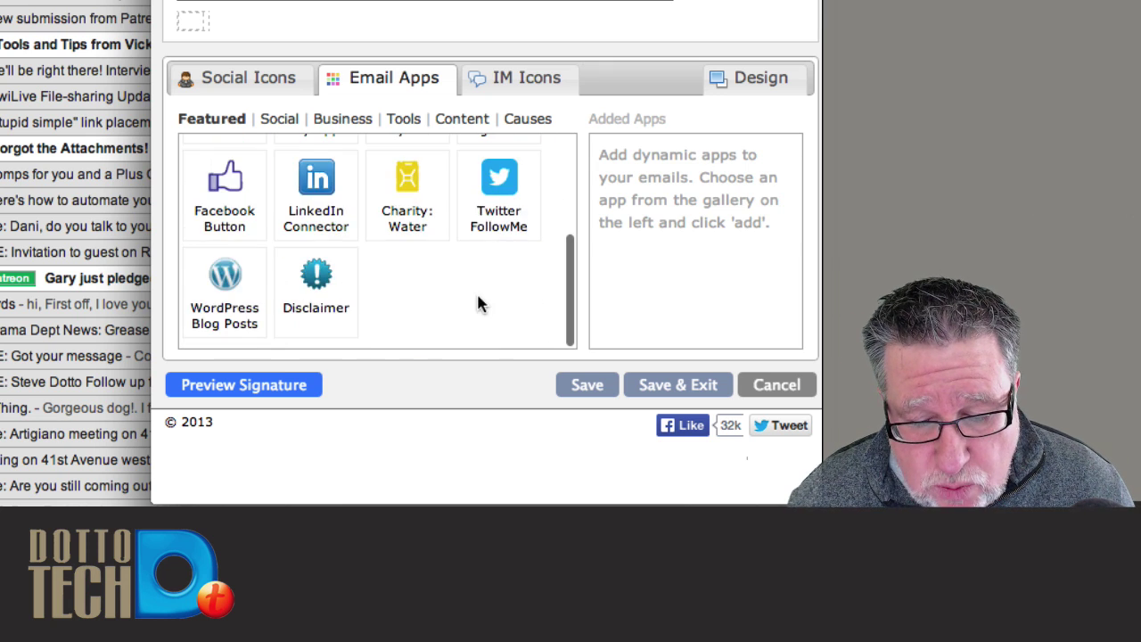
scroll(477, 304, up, 5)
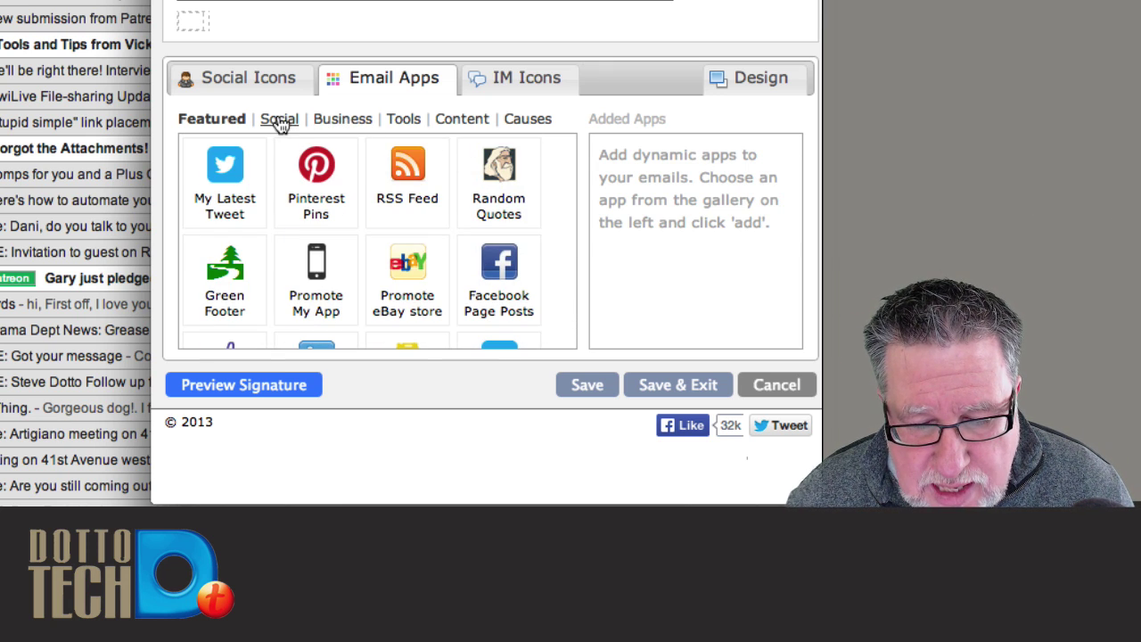
- Filter the app gallery through Business and Tools, settling on Social apps
click(320, 122)
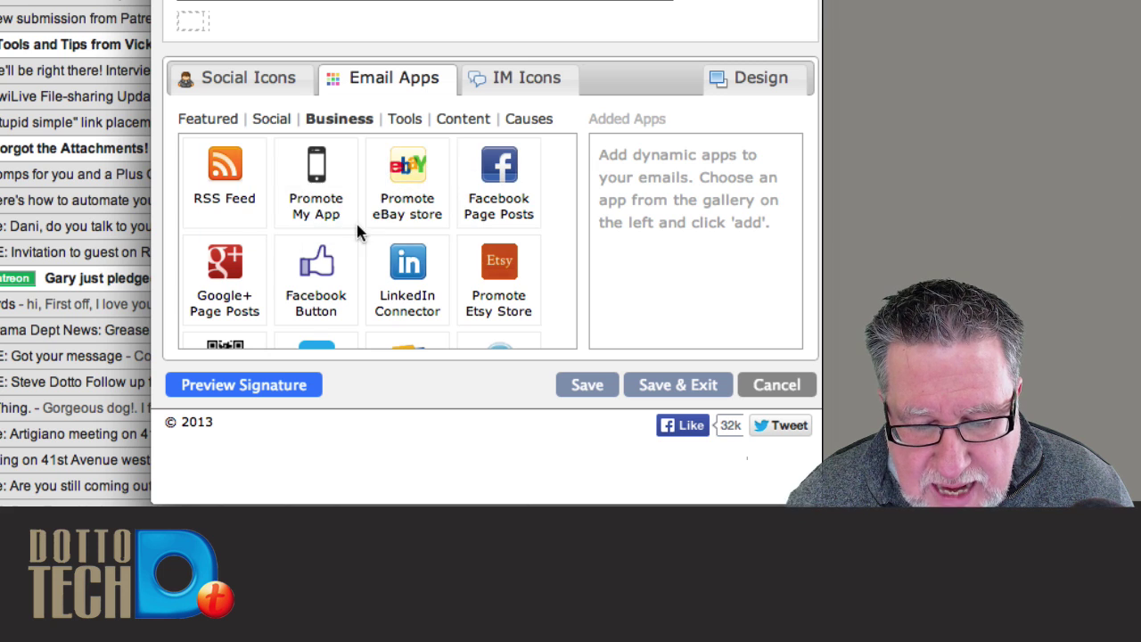
scroll(403, 279, down, 3)
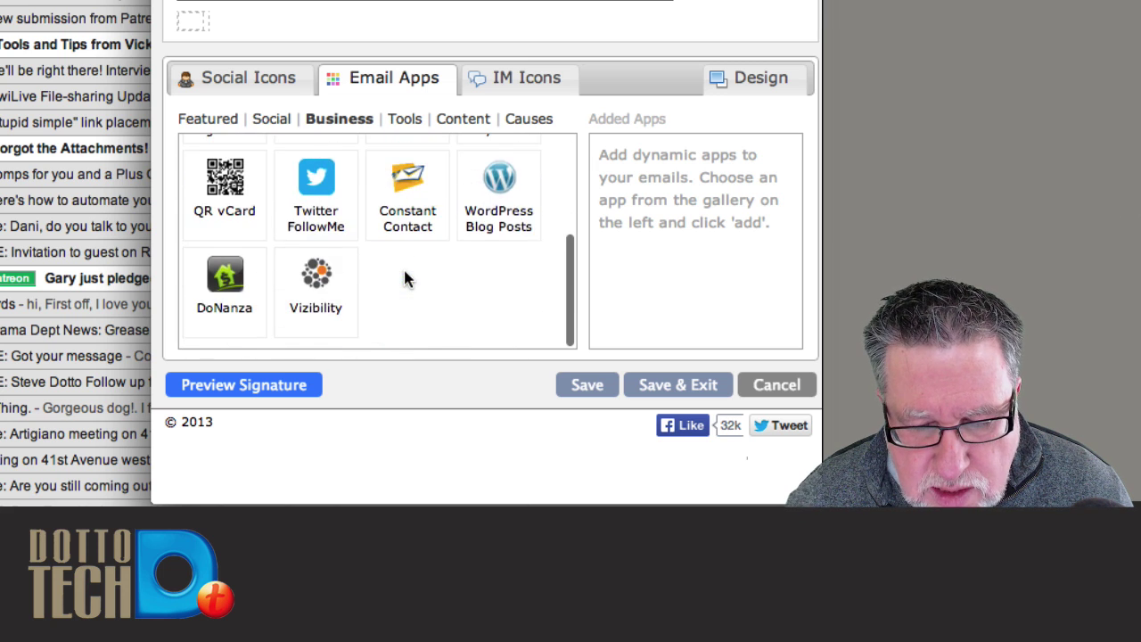
scroll(403, 279, up, 5)
click(275, 120)
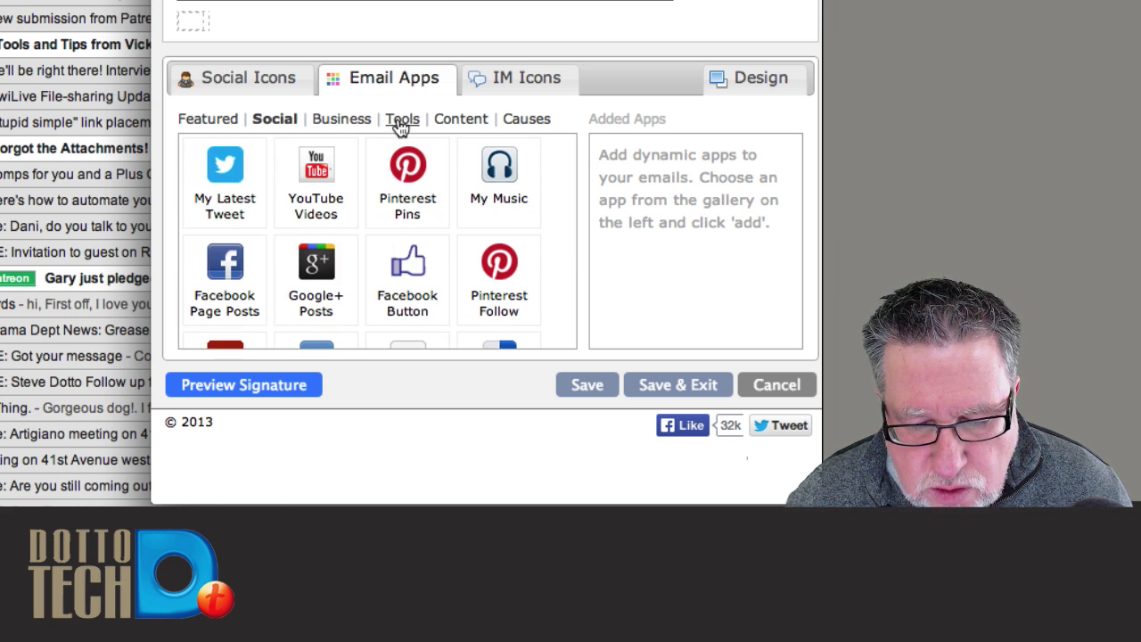
click(401, 125)
click(275, 119)
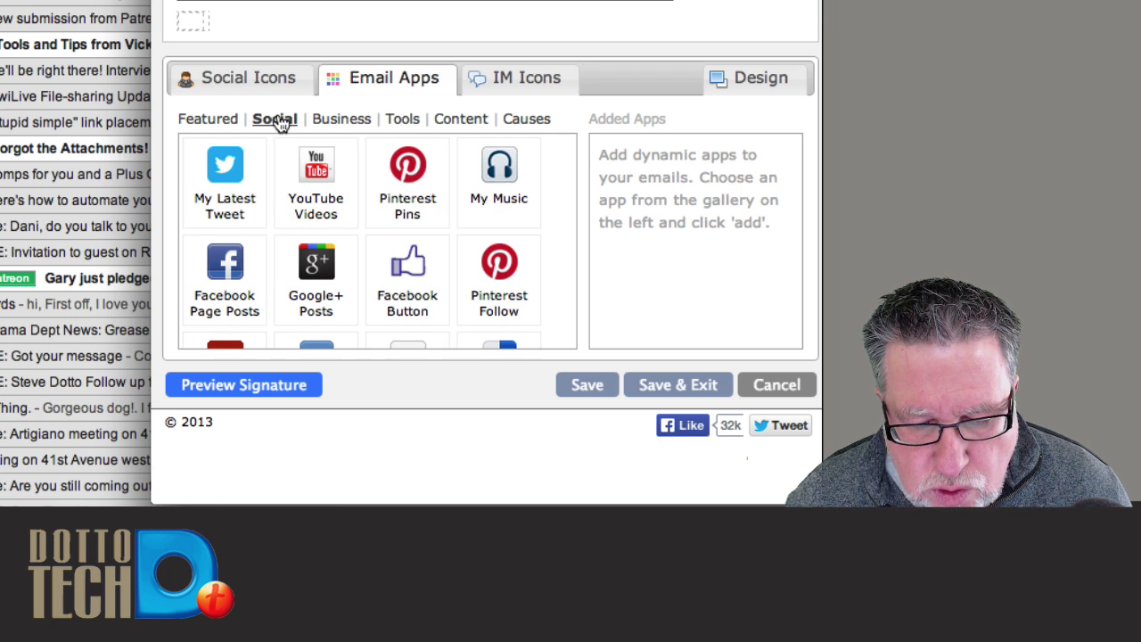
- Add the YouTube Videos app showing 2 dottotech videos in a sidebar
mouse_move(311, 183)
click(317, 210)
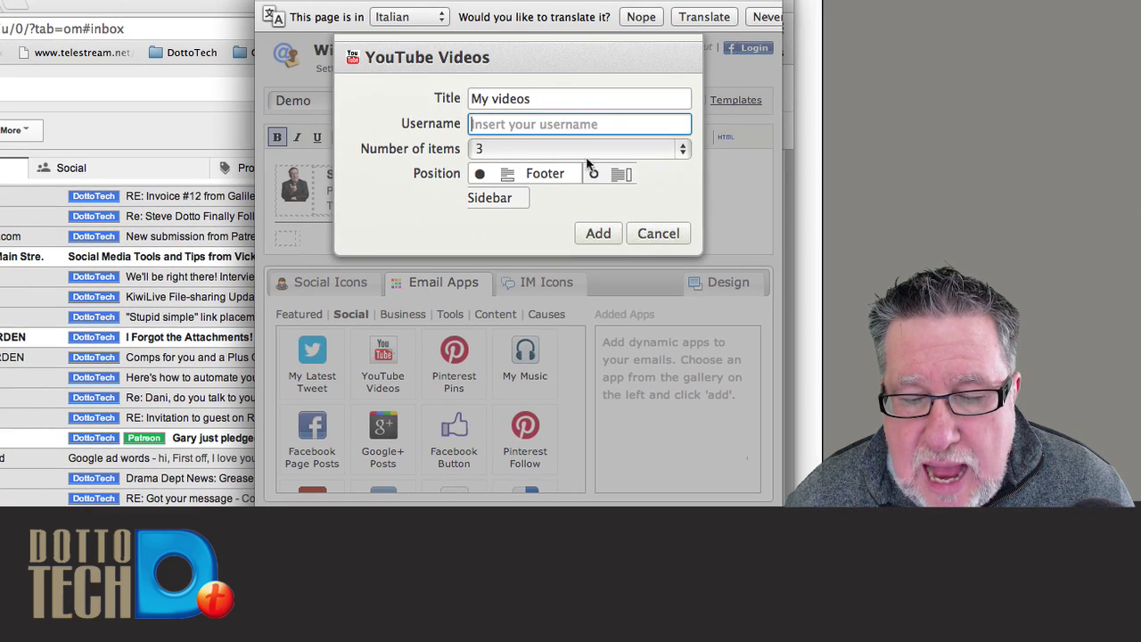
click(620, 150)
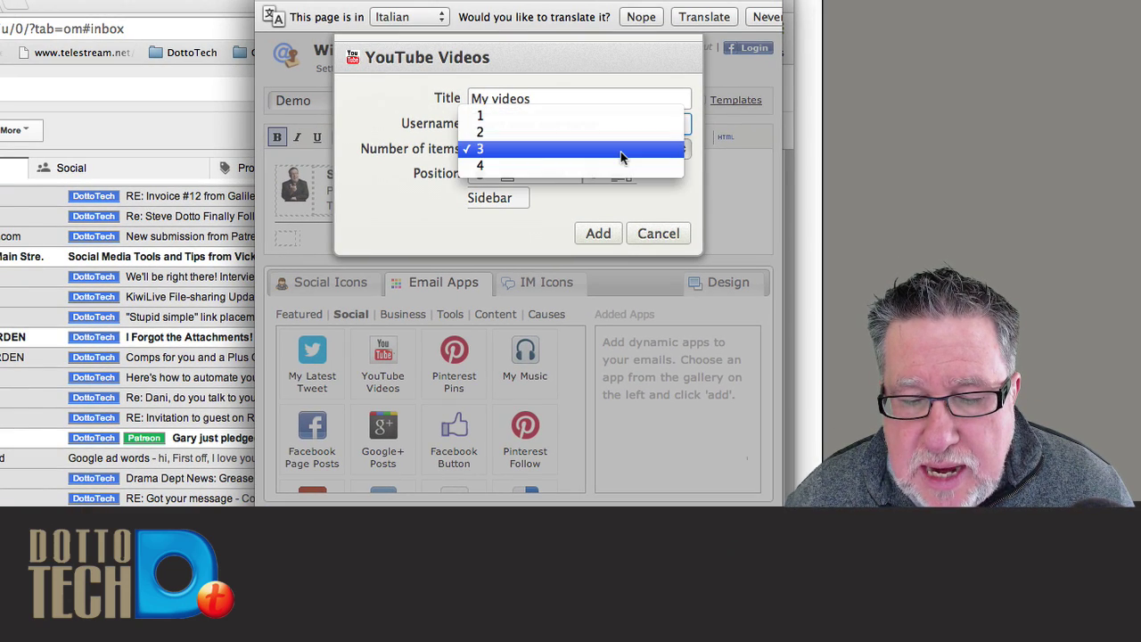
click(594, 133)
click(511, 125)
text(dotto)
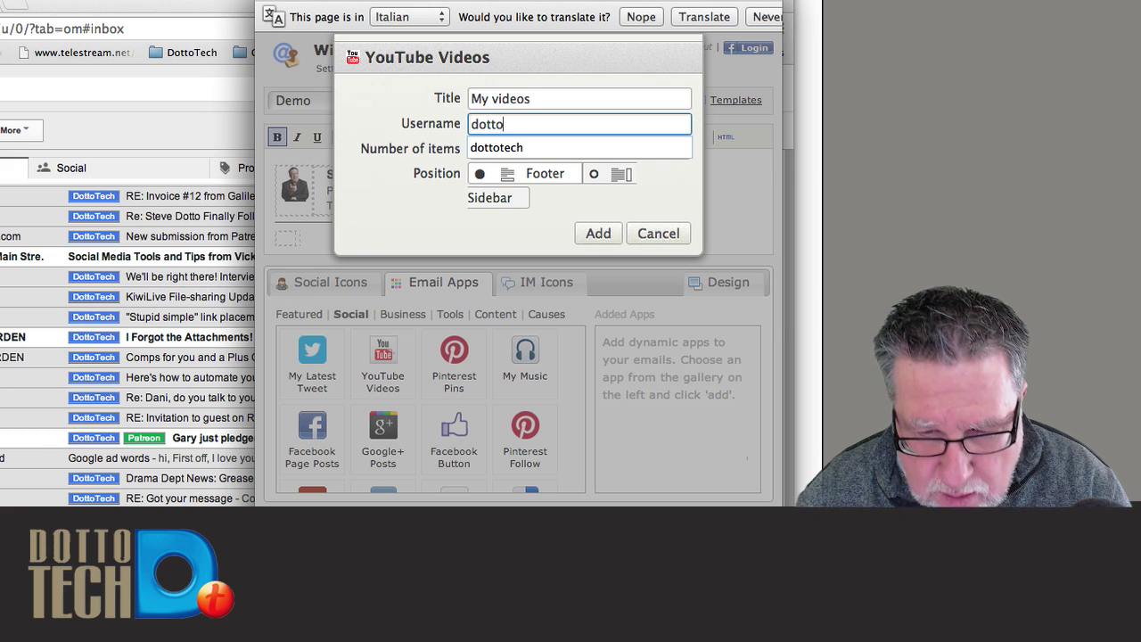
text(tech)
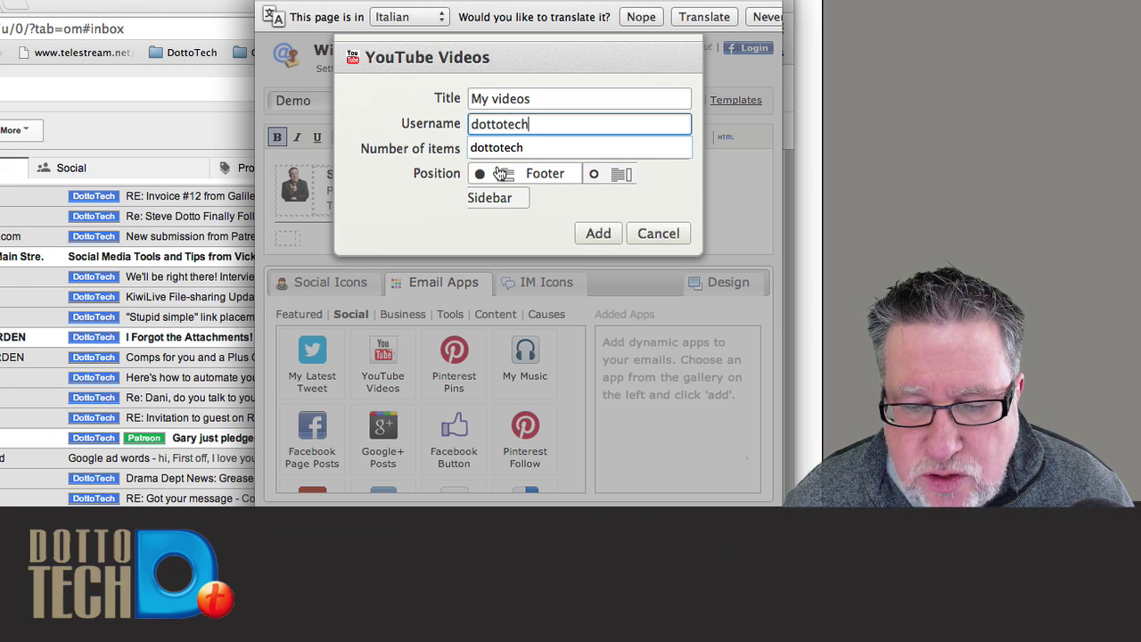
click(593, 175)
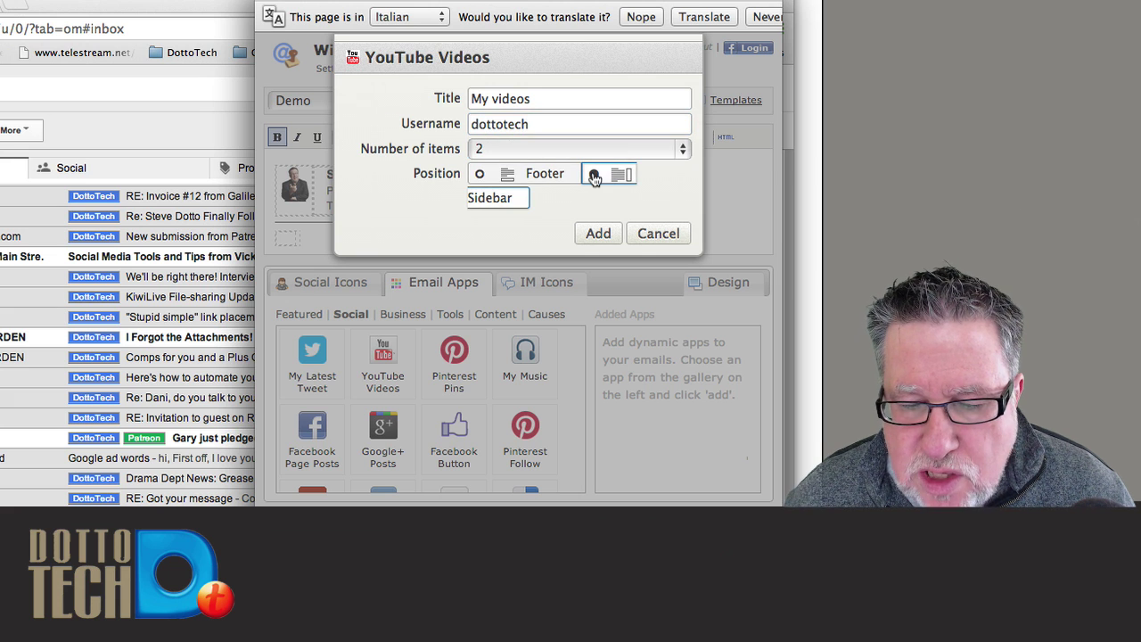
click(610, 237)
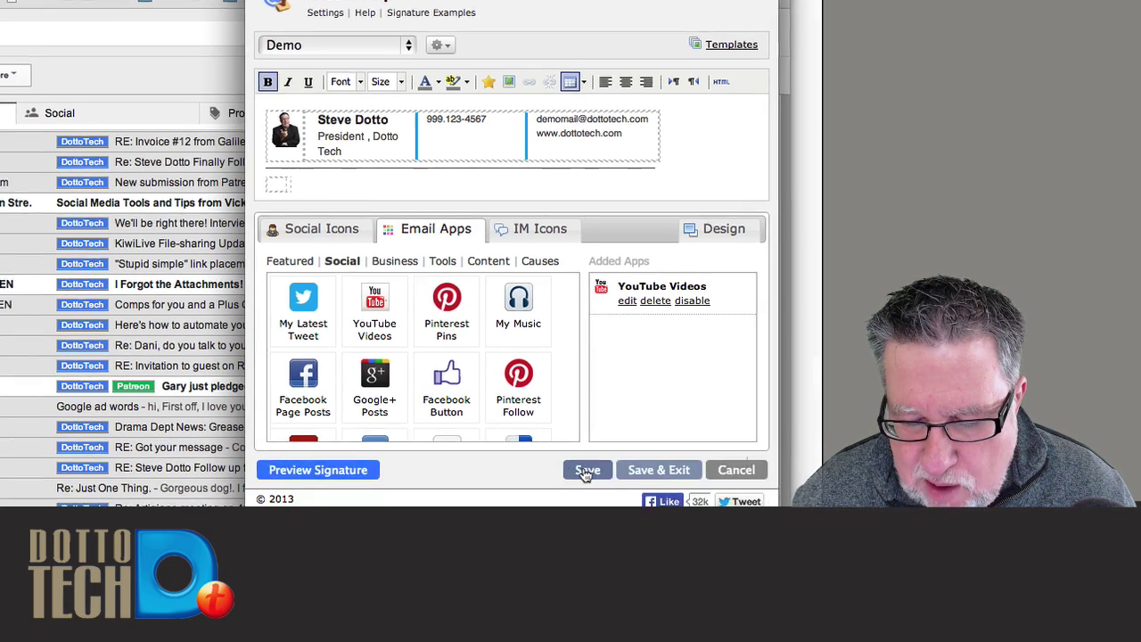
- Save the Demo signature and preview it with the My videos sidebar
click(585, 470)
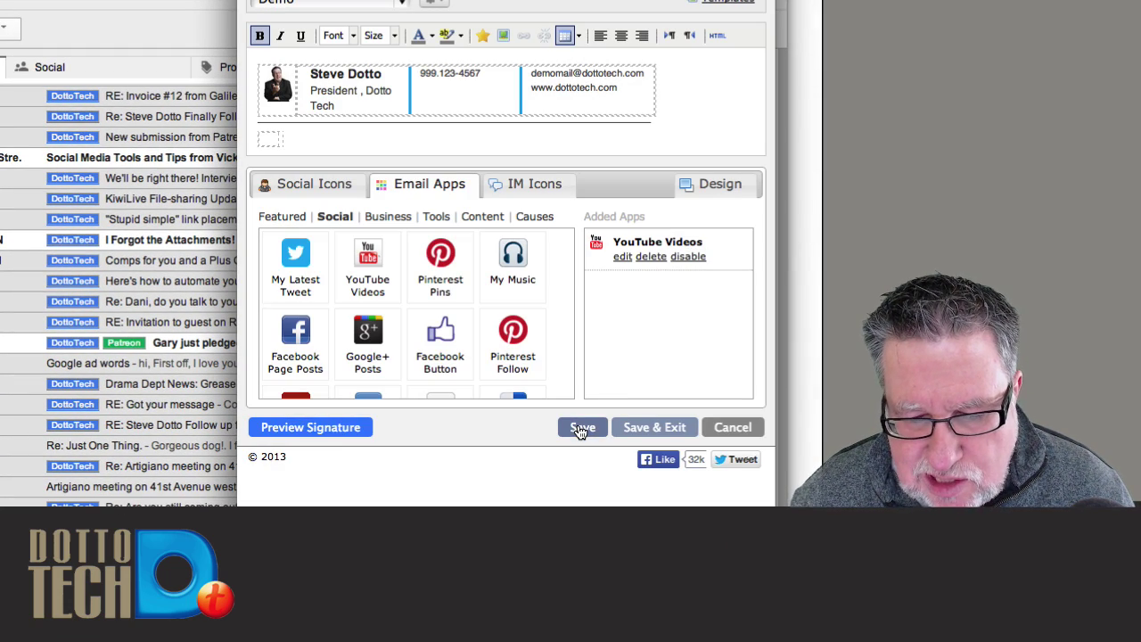
click(311, 428)
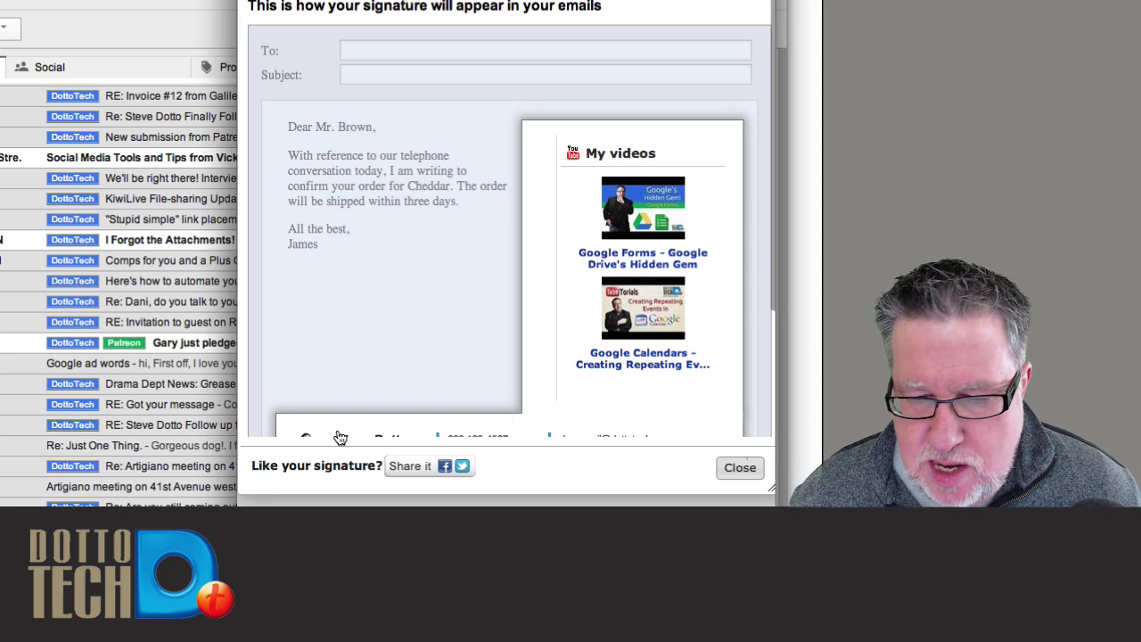
scroll(578, 200, down, 3)
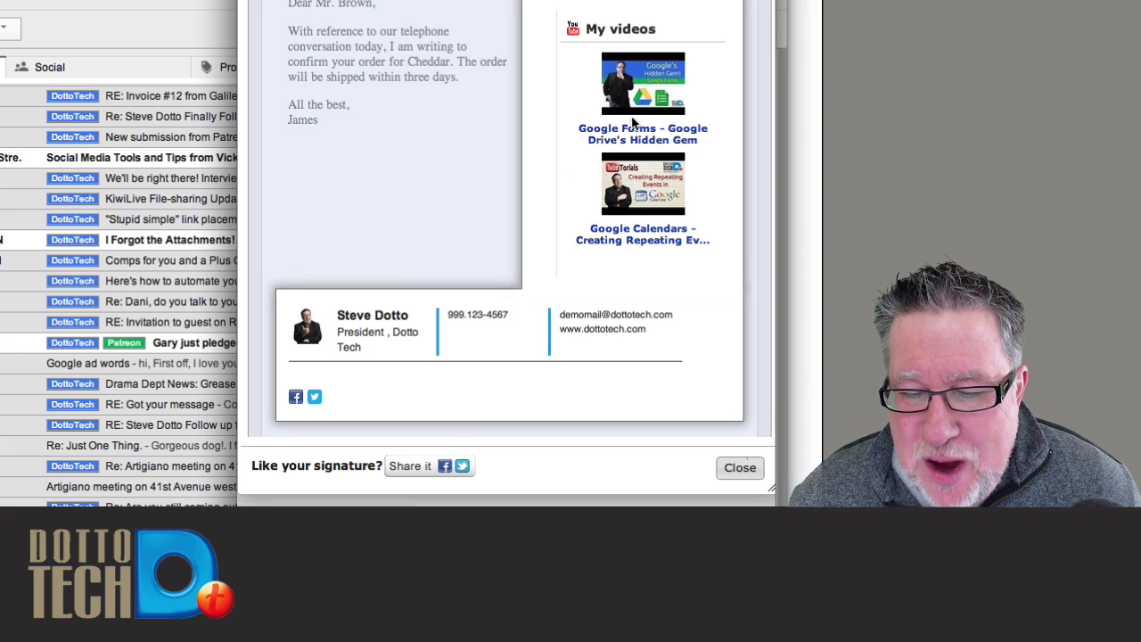
scroll(460, 189, up, 1)
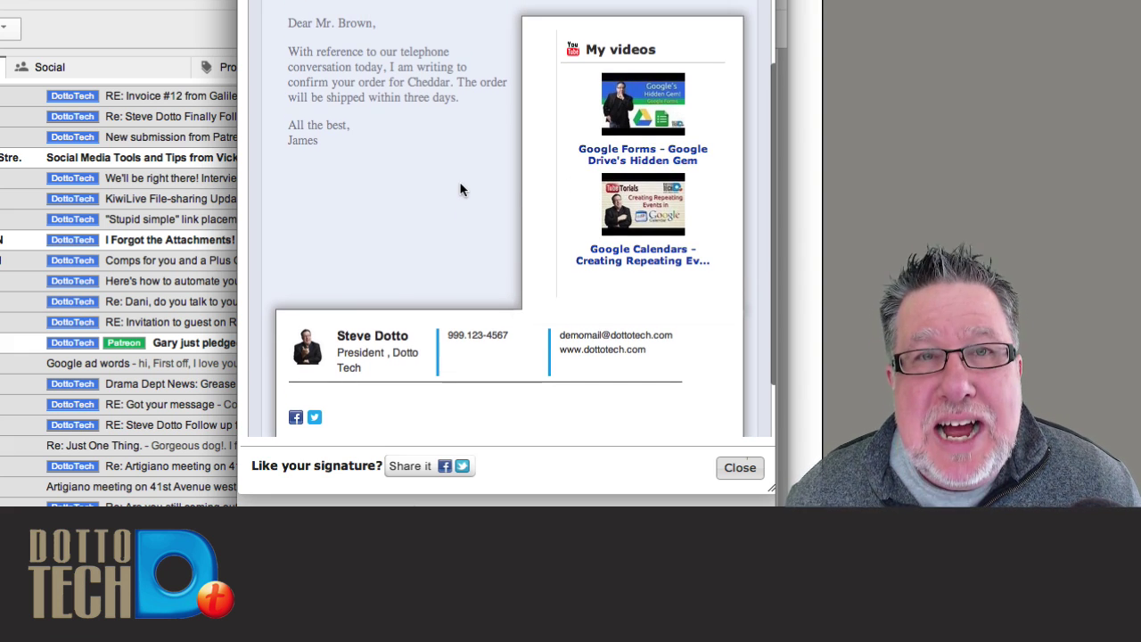